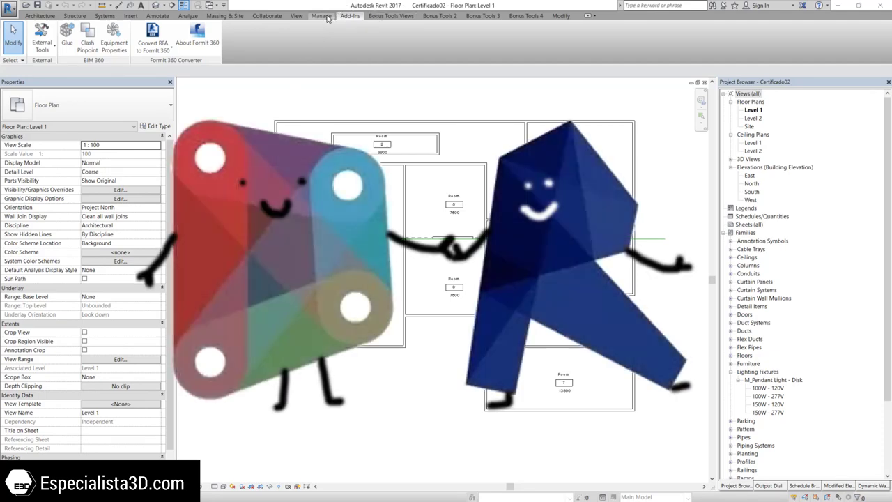
# Show Revit 2017's Manage tools, where the Dynamo button lives
pyautogui.click(321, 16)
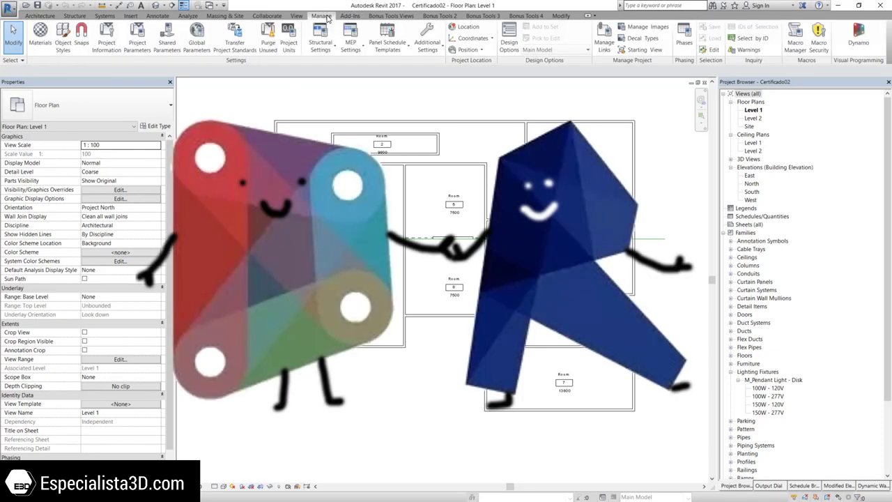
# Launch Dynamo and connect Vector.ZAxis to Geometry.Rotate's axis input to twist the tower
pyautogui.click(863, 41)
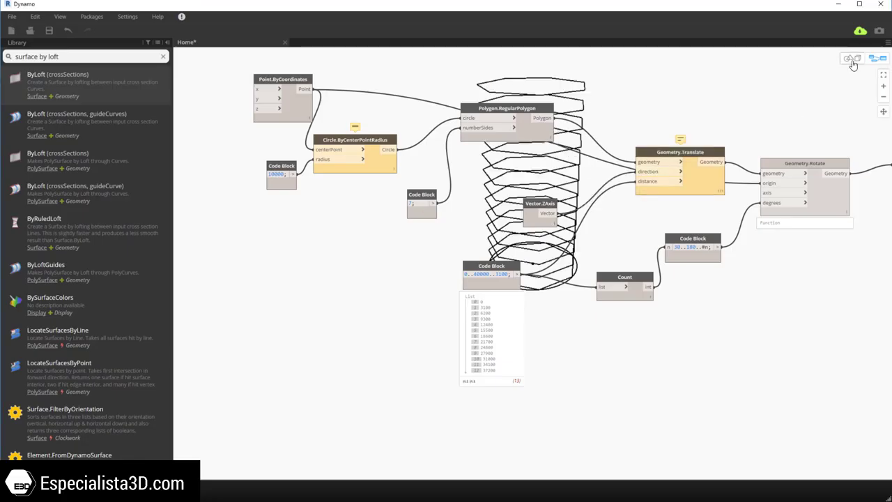
pyautogui.click(785, 192)
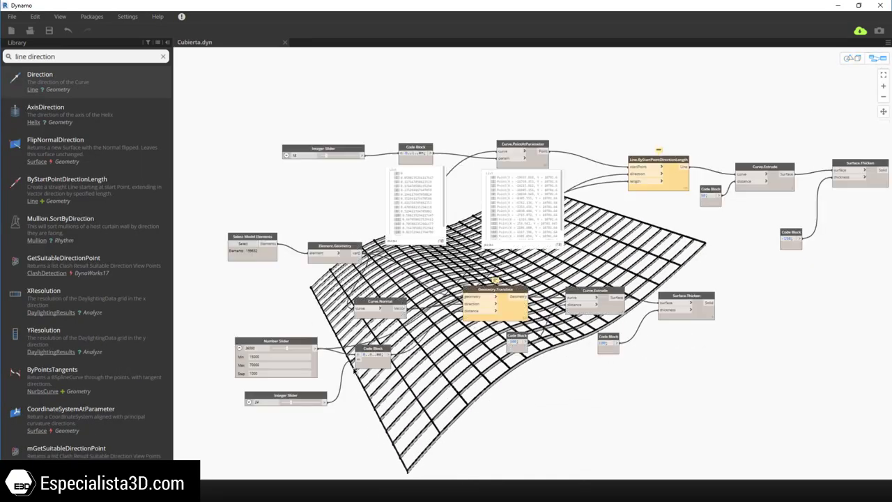
# Lower the Integer Slider from 34 to 18 for a coarser roof grid
pyautogui.moveTo(306, 401); pyautogui.dragTo(286, 402)
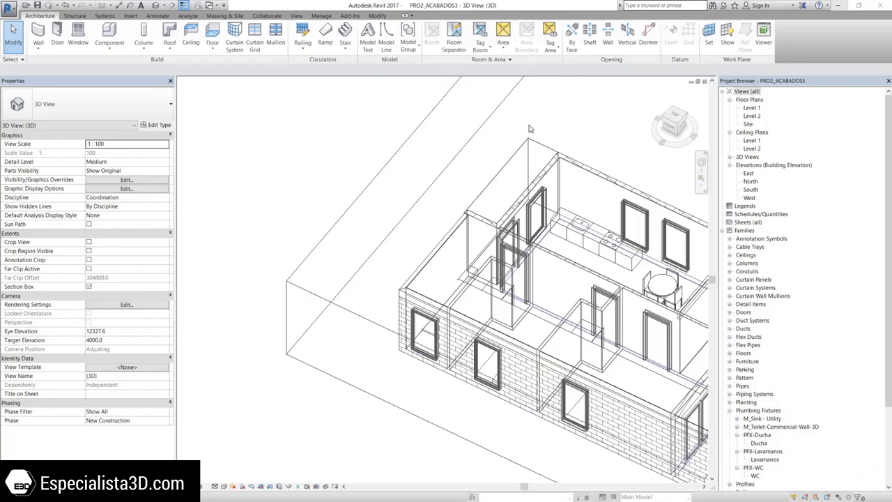
pyautogui.click(416, 270)
pyautogui.scroll(3, 417, 270)
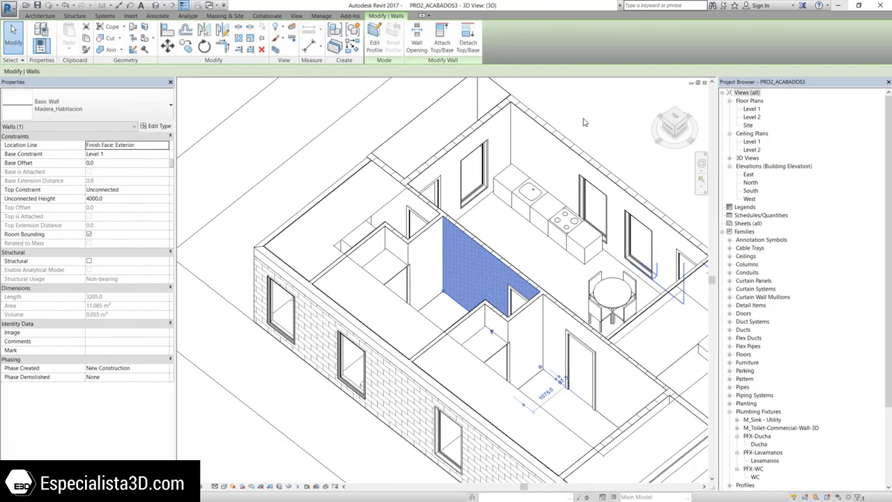
pyautogui.click(536, 252)
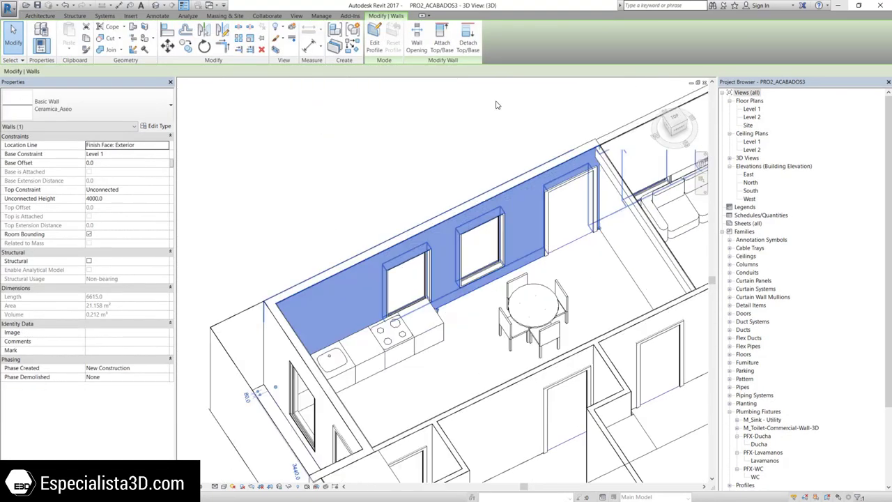
pyautogui.scroll(2, 550, 225)
pyautogui.scroll(2, 537, 265)
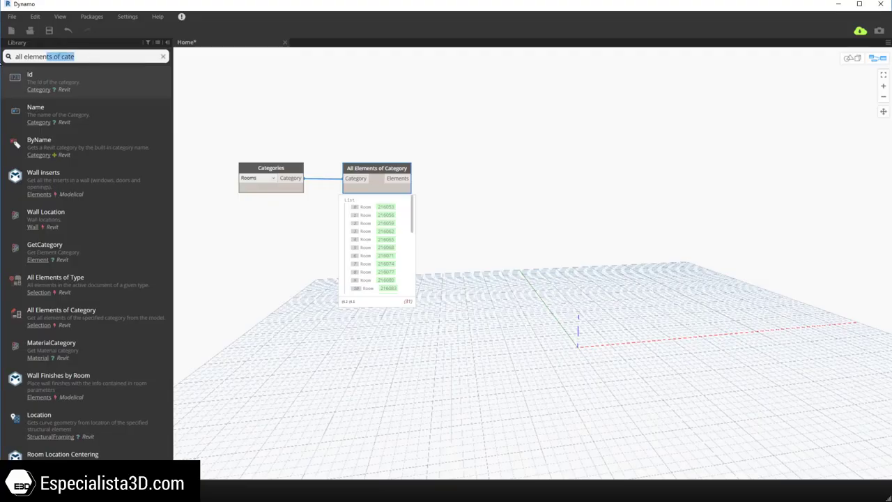
# Add Element.GetParameterValueByName fed by a "Name" Code Block to list the room names
pyautogui.write('get par')
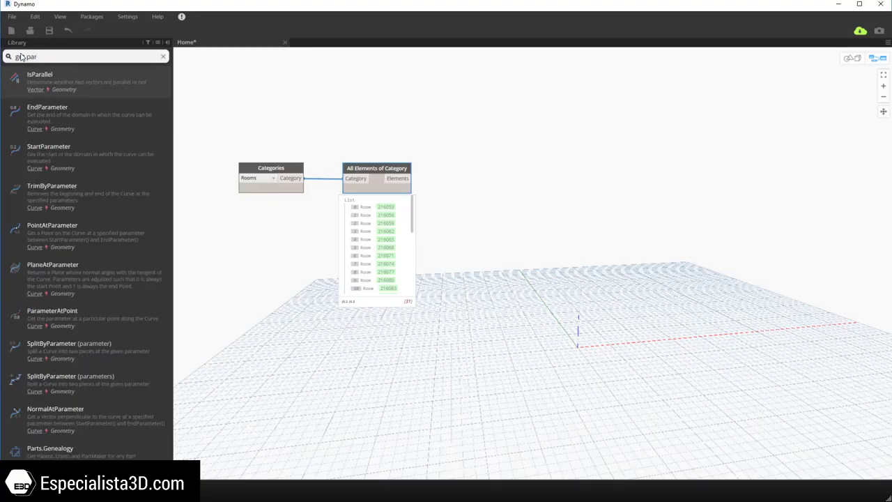
pyautogui.write('ameter value')
pyautogui.click(88, 248)
pyautogui.write('"Name";')
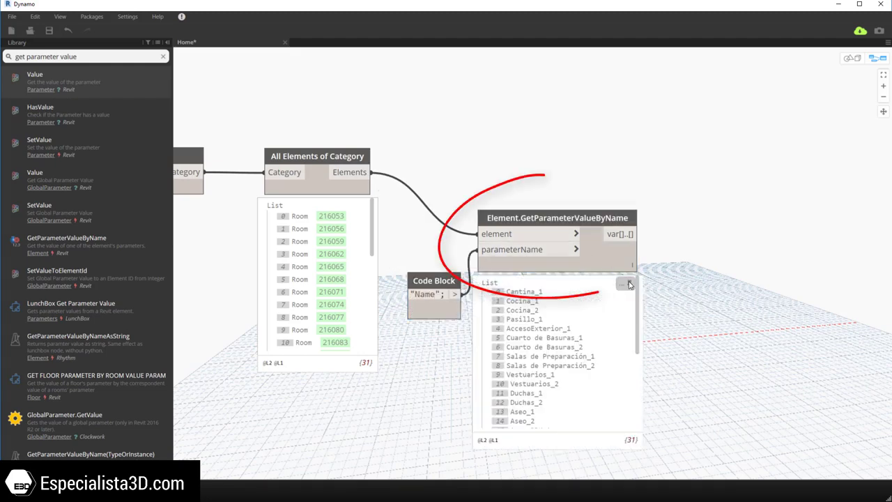
pyautogui.click(11, 56)
pyautogui.press('BackSpace')
pyautogui.press('BackSpace')
pyautogui.press('BackSpace')
pyautogui.press('BackSpace')
pyautogui.press('BackSpace')
pyautogui.press('BackSpace')
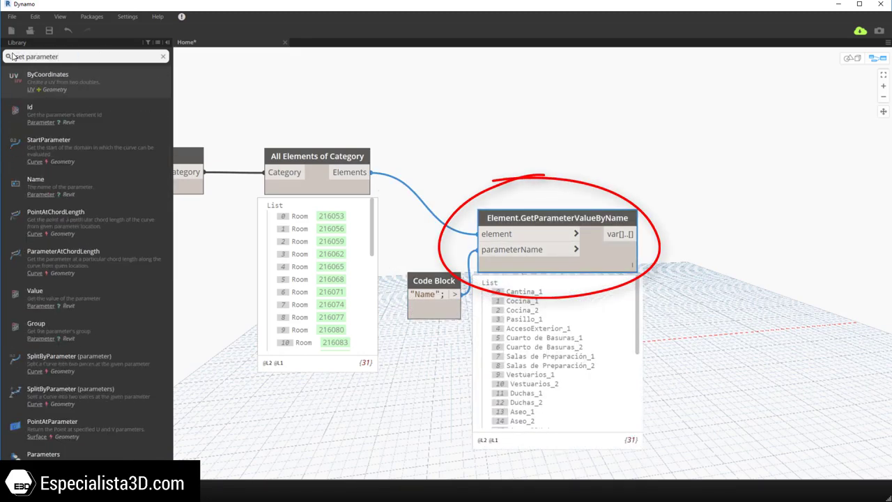
# Place Element.SetParameterByName and start a new Code Block reading a+"
pyautogui.write('element')
pyautogui.click(14, 56)
pyautogui.press('Delete')
pyautogui.press('Delete')
pyautogui.press('Delete')
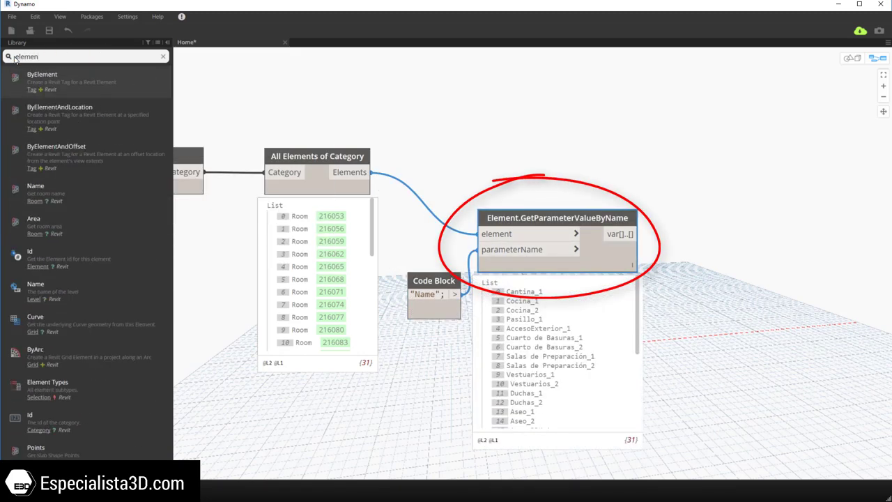
pyautogui.press('End')
pyautogui.write('set parameter by name')
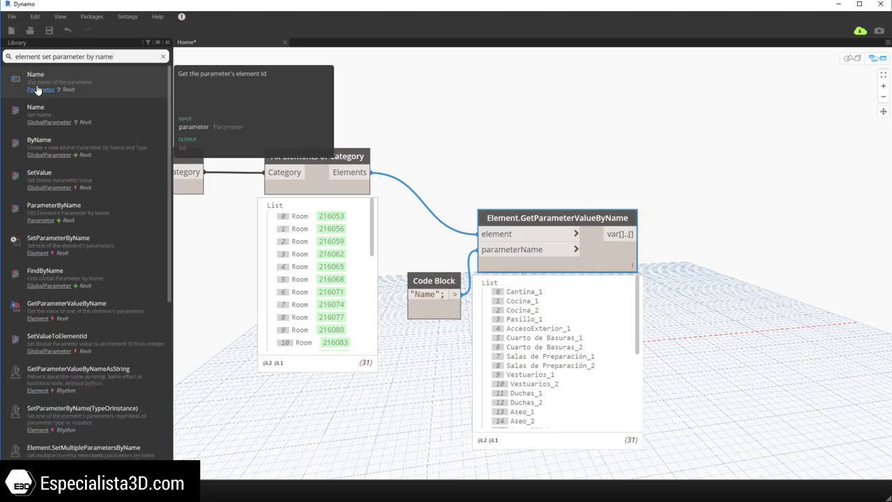
pyautogui.moveTo(58, 237)
pyautogui.mouseDown()
pyautogui.moveTo(761, 240)
pyautogui.moveTo(811, 217)
pyautogui.mouseUp()
pyautogui.doubleClick(724, 169)
pyautogui.write('a+"')
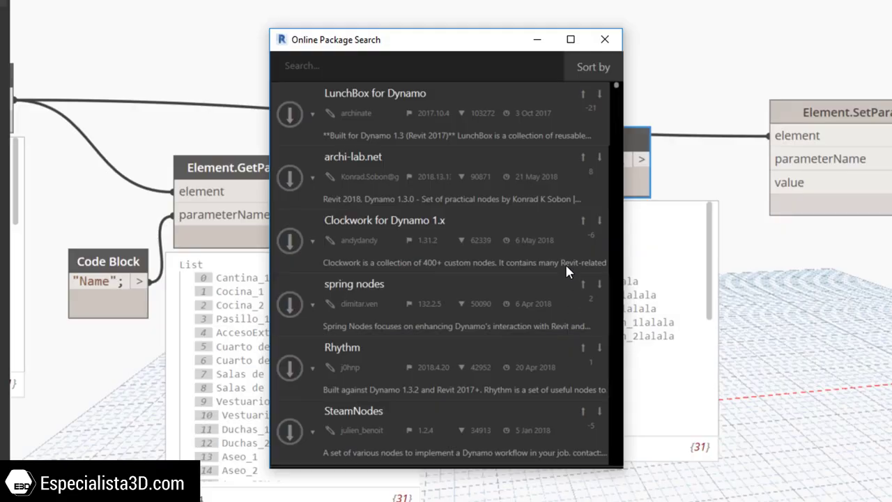
# Expand the Clockwork package's Paneling category and place GridFromFace on the canvas
pyautogui.scroll(-1, 500, 131)
pyautogui.scroll(-3, 500, 130)
pyautogui.scroll(-3, 499, 131)
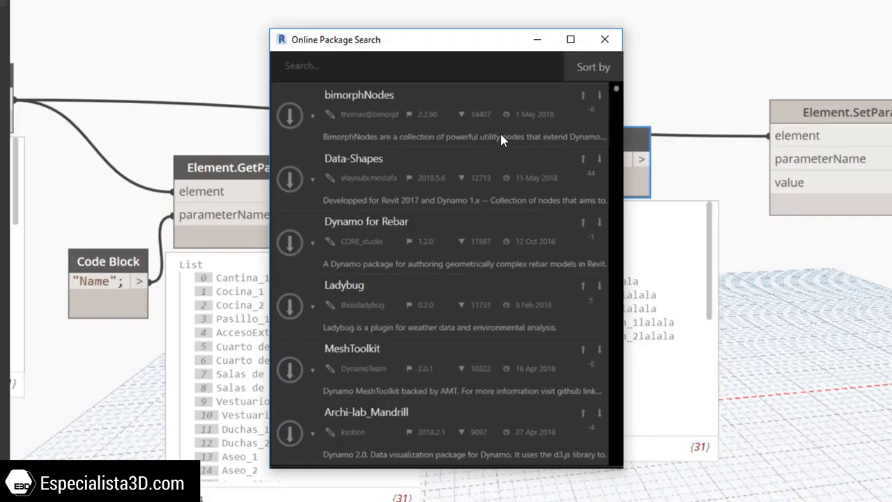
pyautogui.scroll(-3, 500, 135)
pyautogui.scroll(-3, 501, 136)
pyautogui.scroll(-4, 500, 136)
pyautogui.scroll(-3, 501, 136)
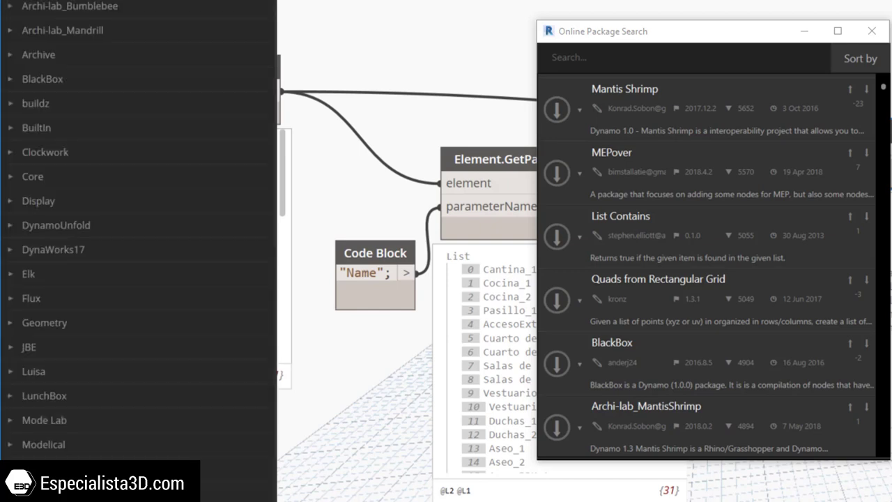
pyautogui.click(24, 151)
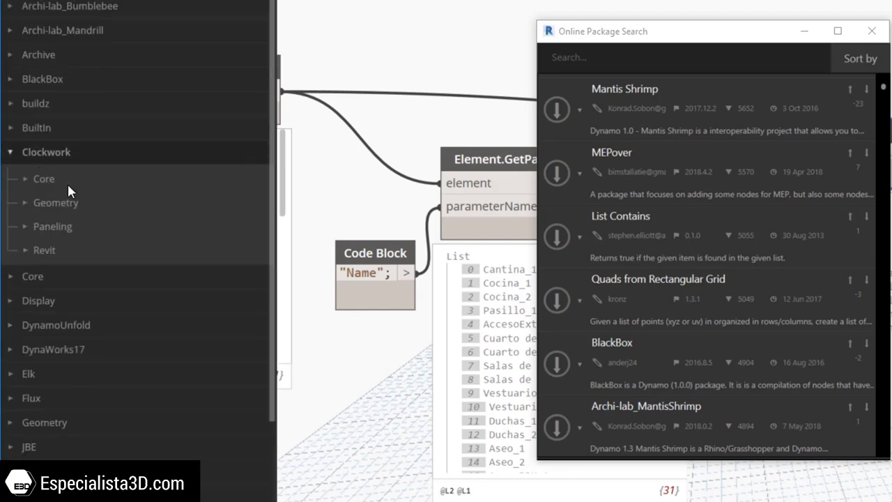
pyautogui.scroll(-3, 67, 183)
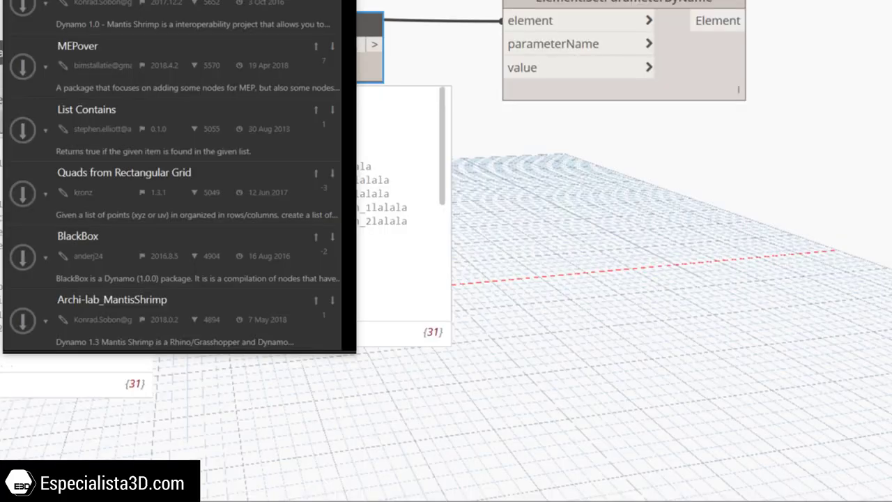
pyautogui.moveTo(574, 207); pyautogui.dragTo(574, 207)
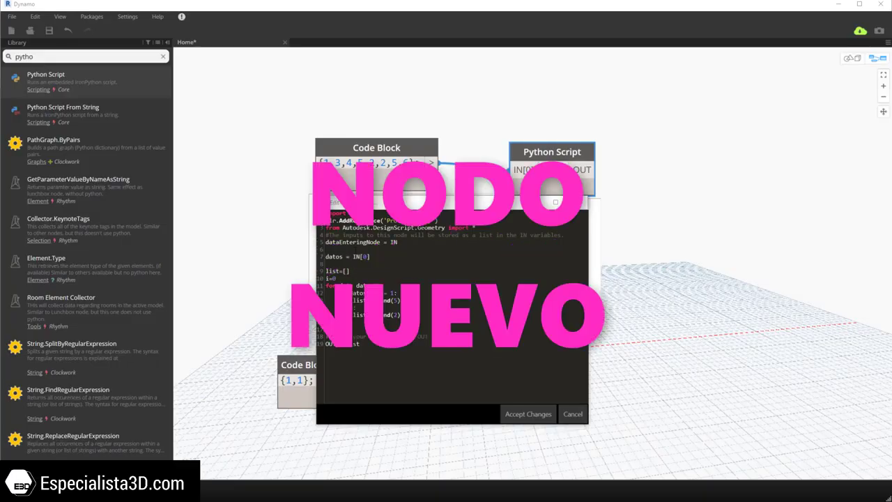
# Accept the edited Python code, then begin a range (0,100, loop in the second script
pyautogui.click(545, 417)
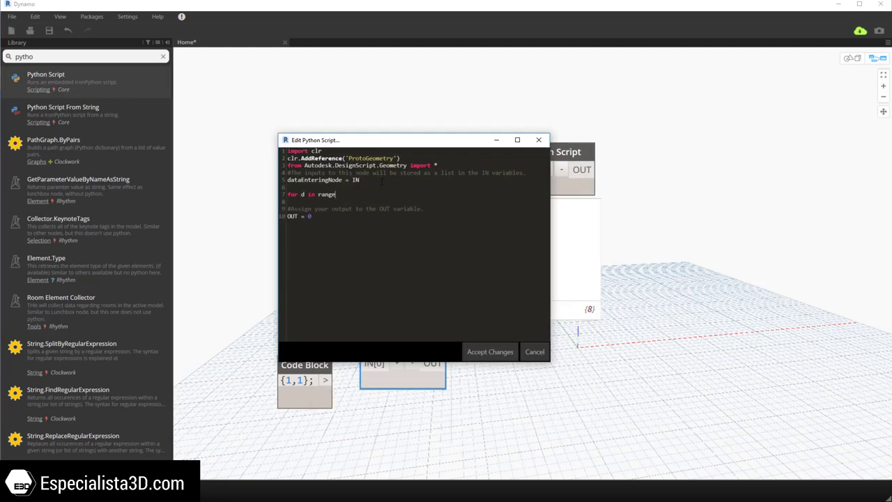
pyautogui.write('(0,100,')
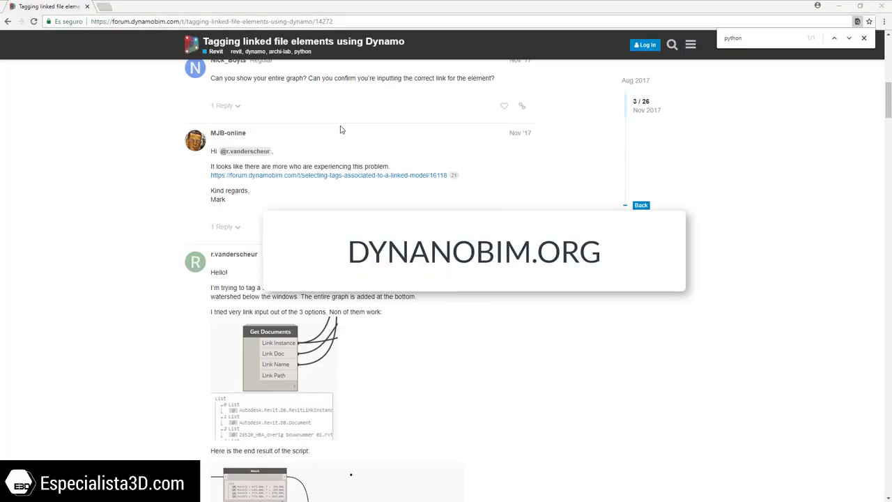
# Scroll down the forum thread on tagging linked-file elements to its script screenshots
pyautogui.scroll(-3, 340, 129)
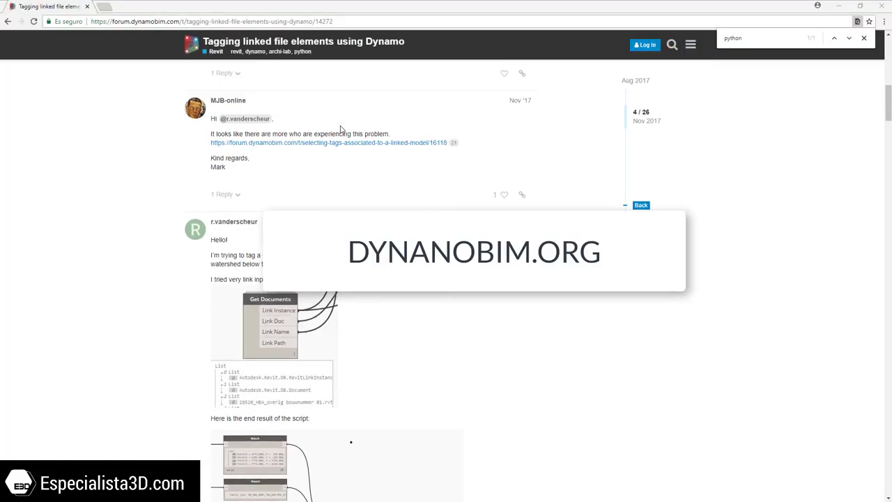
pyautogui.scroll(-4, 341, 129)
pyautogui.scroll(-4, 341, 130)
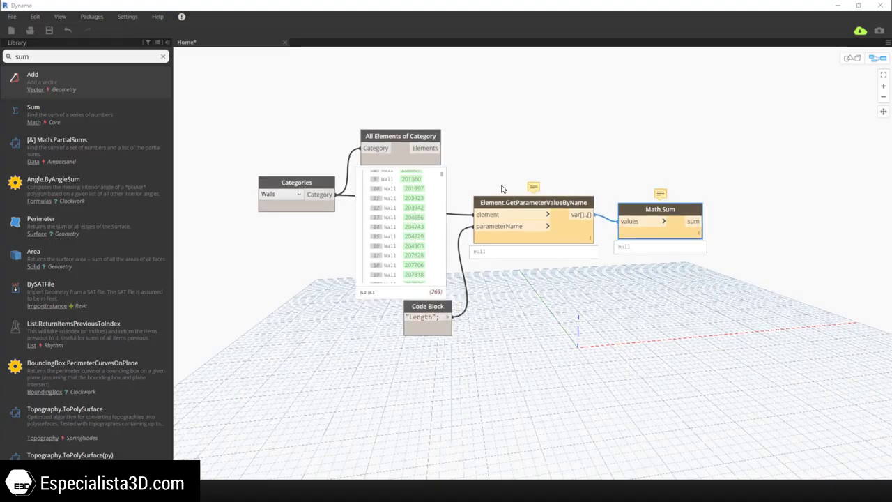
# Scroll to the wall graph linking All Elements of Category, the "Length" lookup and Math.Sum
pyautogui.scroll(-3, 502, 189)
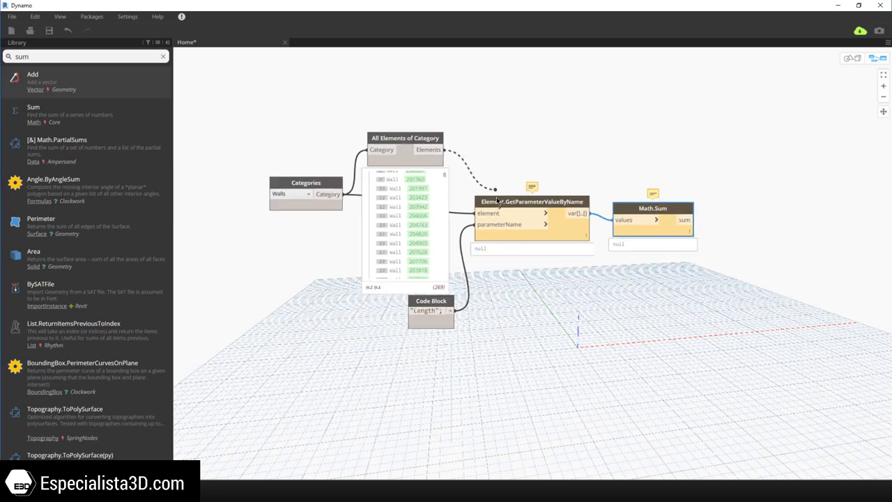